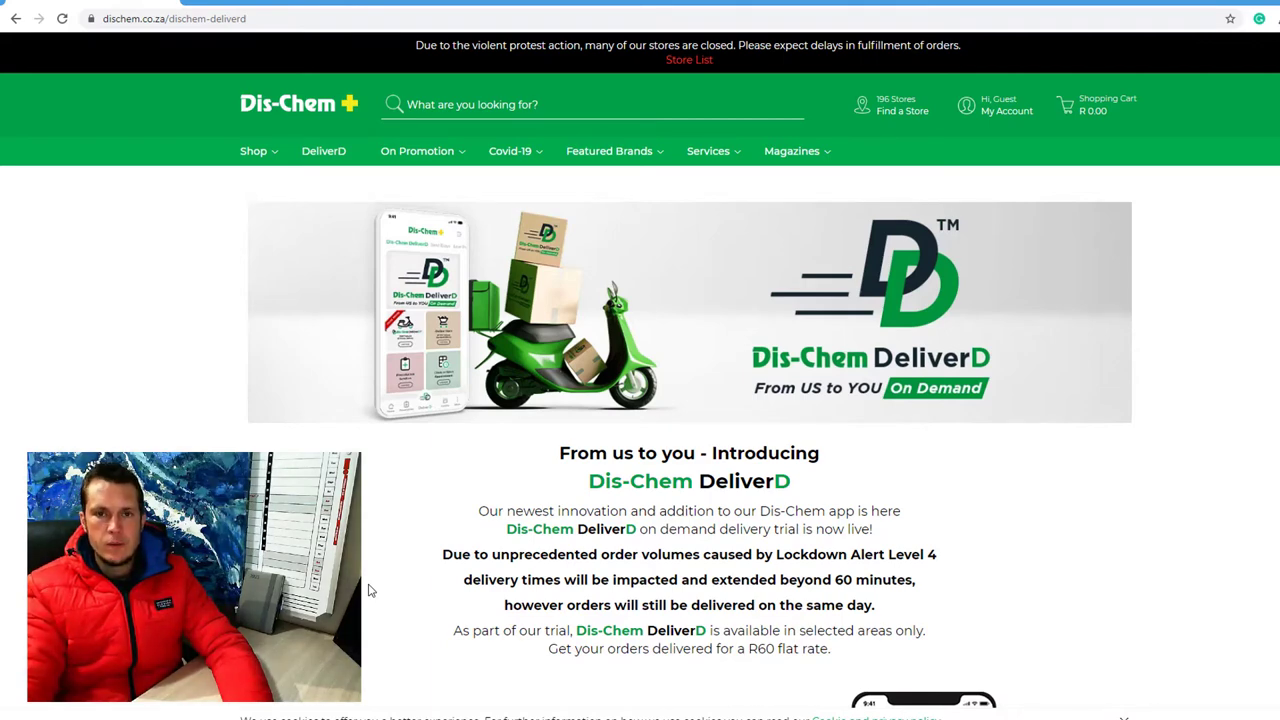
Reopen the DeliverD | Dis-Chem page from the Google results and scroll to its app download links.
{"action": "left_click", "coordinate": [15, 18]}
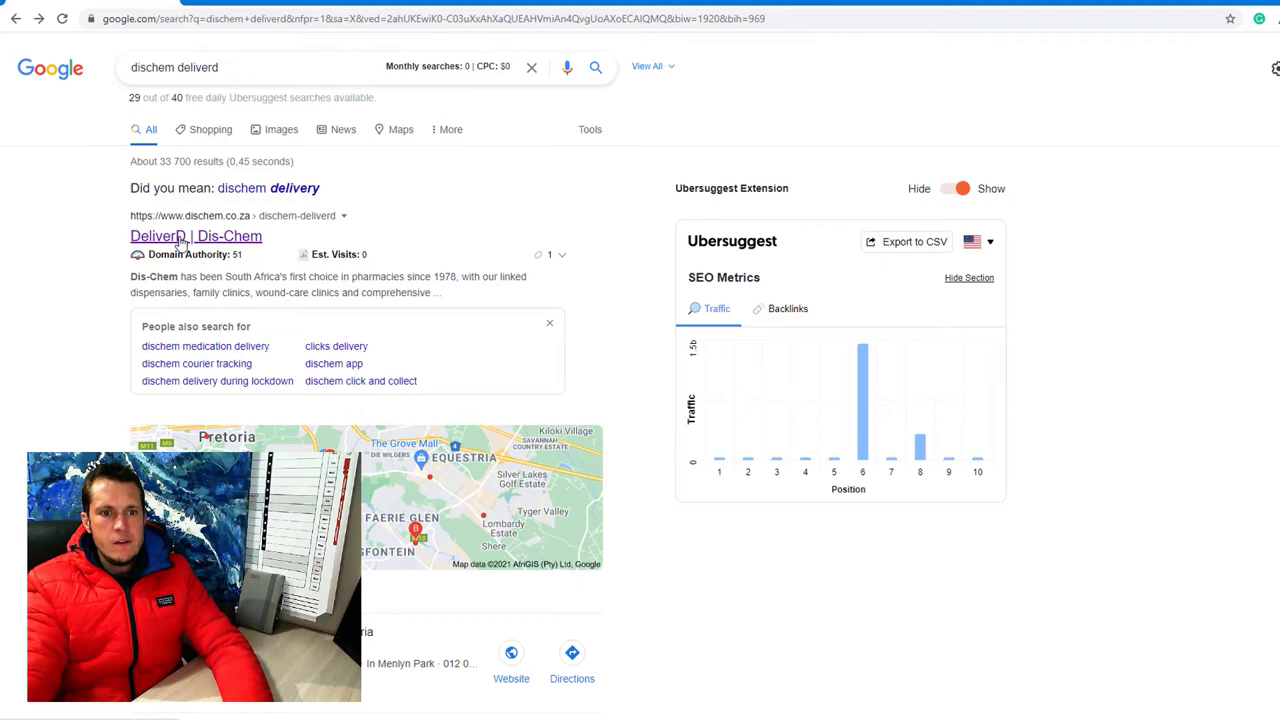
{"action": "left_click", "coordinate": [180, 240]}
{"action": "scroll", "coordinate": [677, 571], "scroll_direction": "down", "scroll_amount": 2}
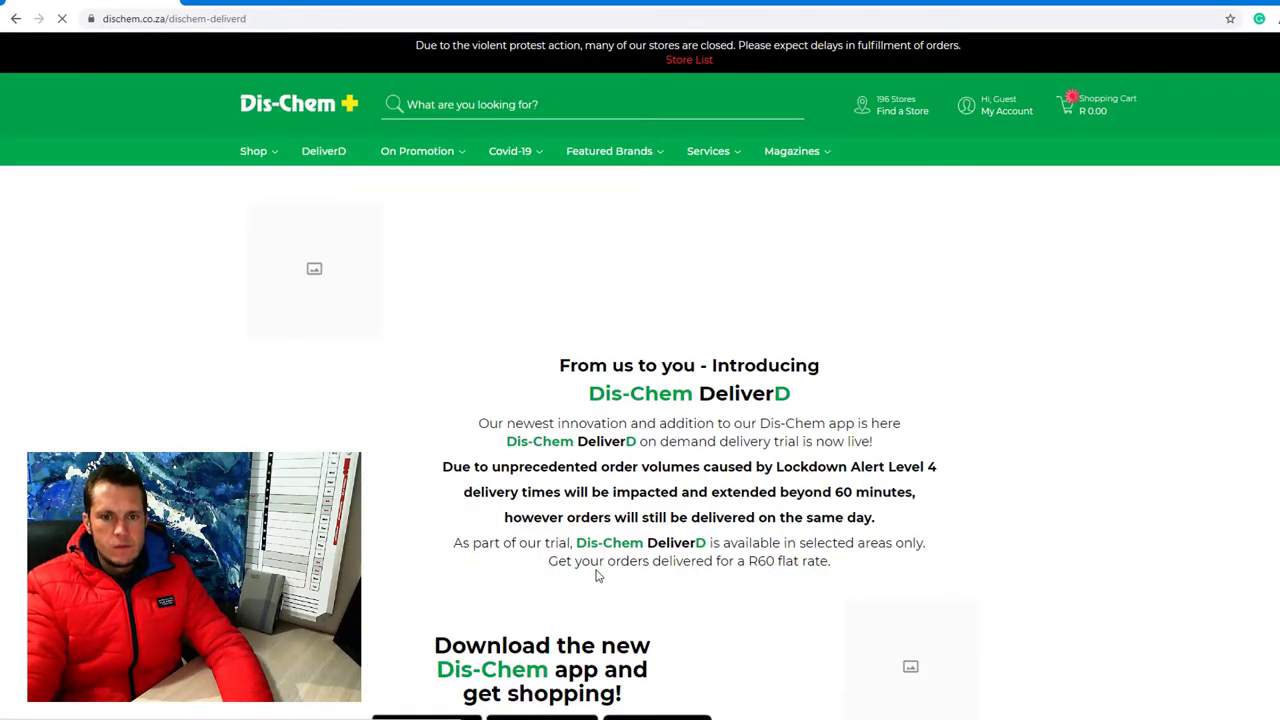
{"action": "scroll", "coordinate": [715, 630], "scroll_direction": "down", "scroll_amount": 2}
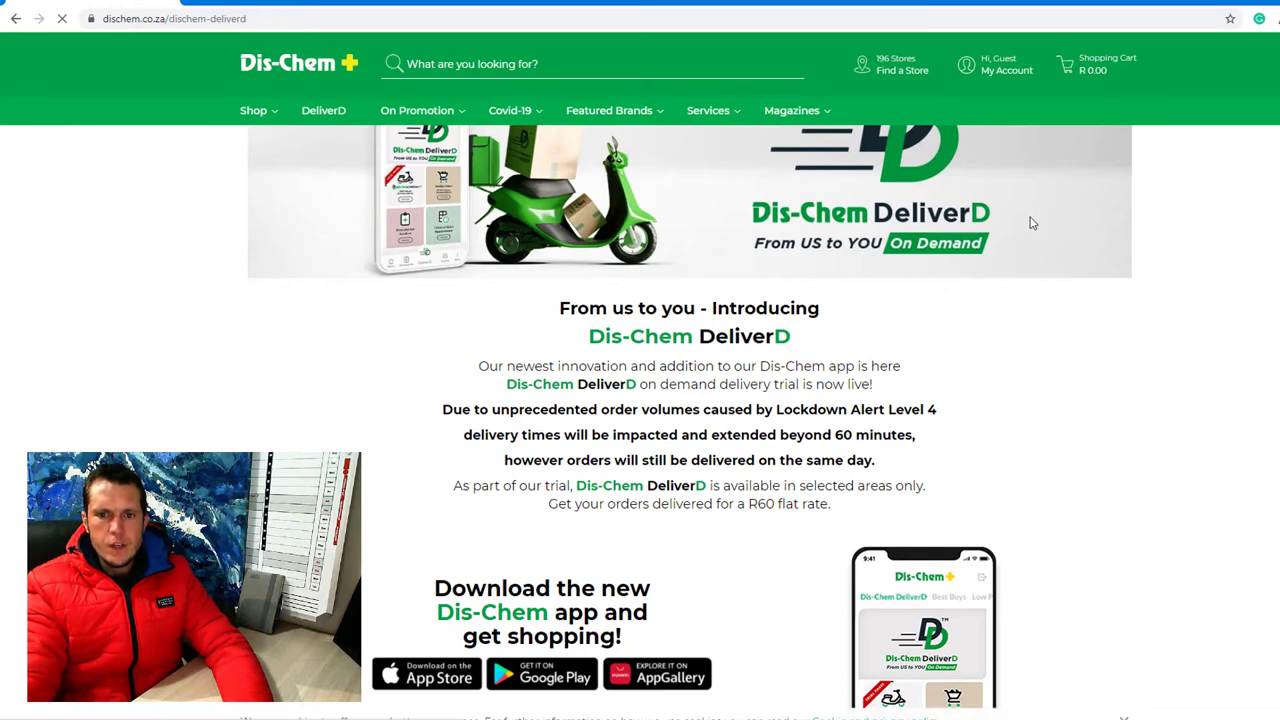
{"action": "scroll", "coordinate": [1055, 302], "scroll_direction": "down", "scroll_amount": 2}
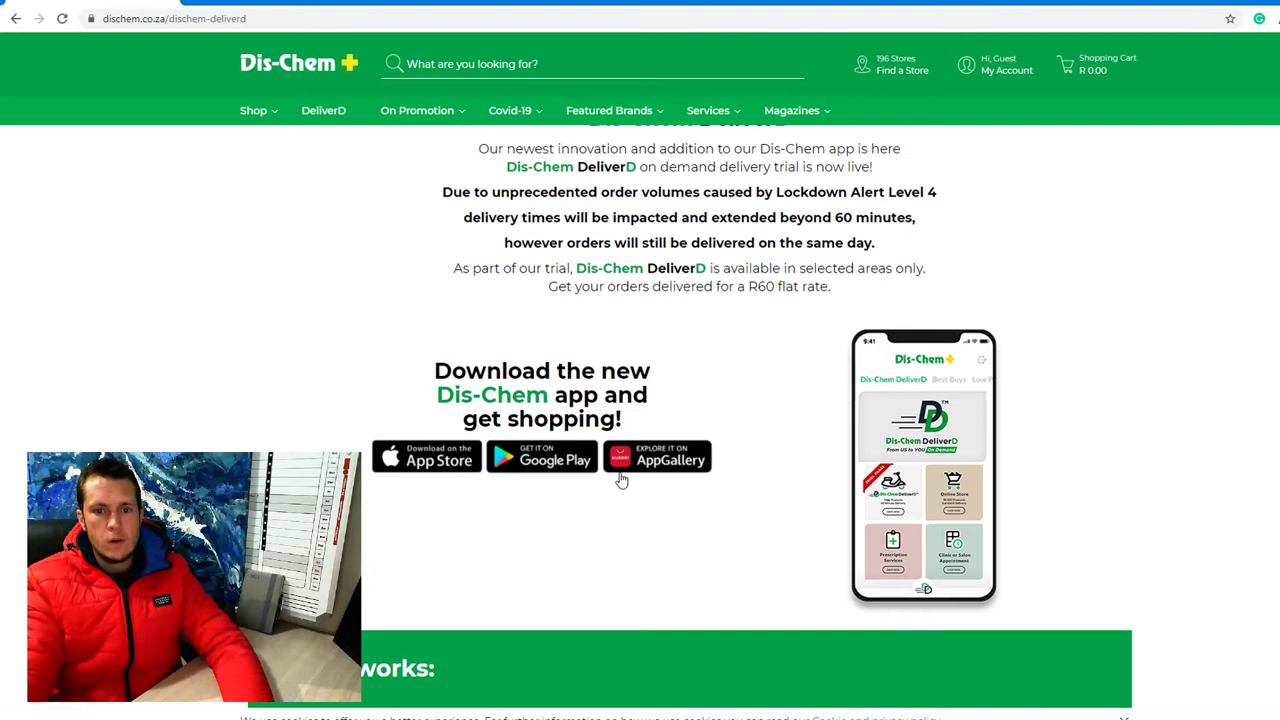
Open the Dis-Chem app's Google Play listing from the Get it on Google Play badge.
{"action": "left_click", "coordinate": [539, 463]}
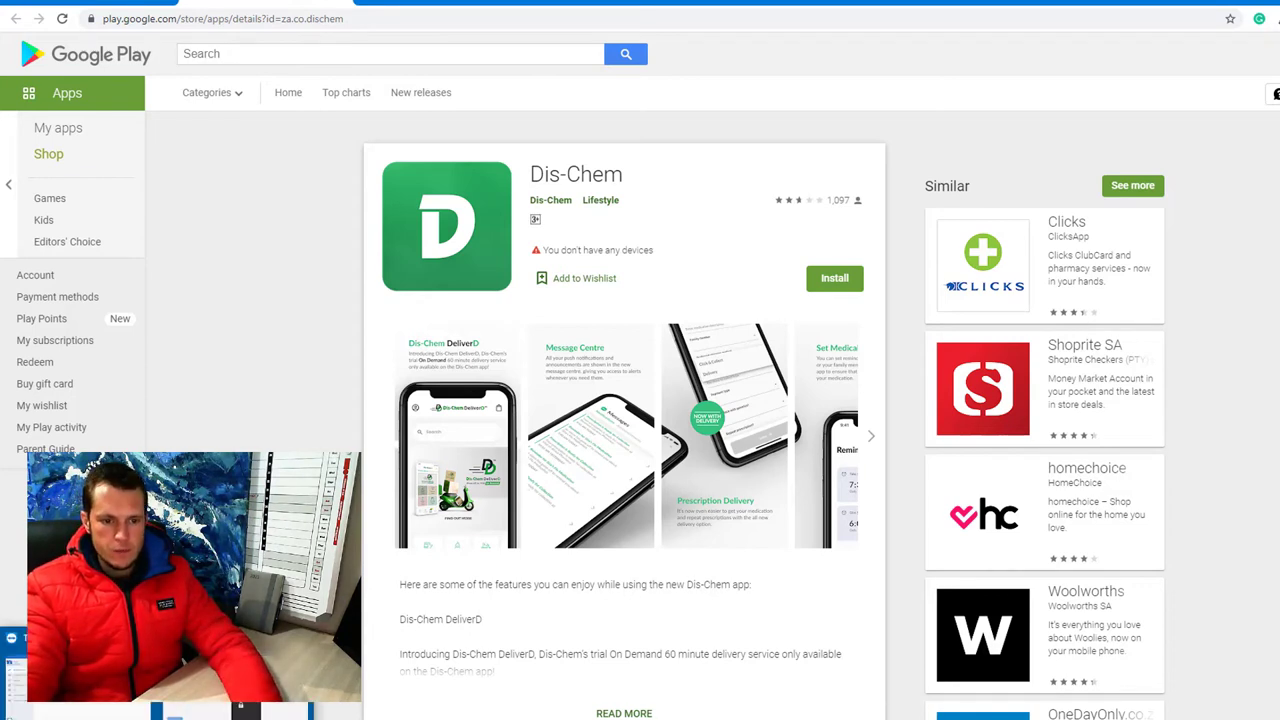
Switch to the Remote control window showing the mirrored phone.
{"action": "left_click", "coordinate": [208, 710]}
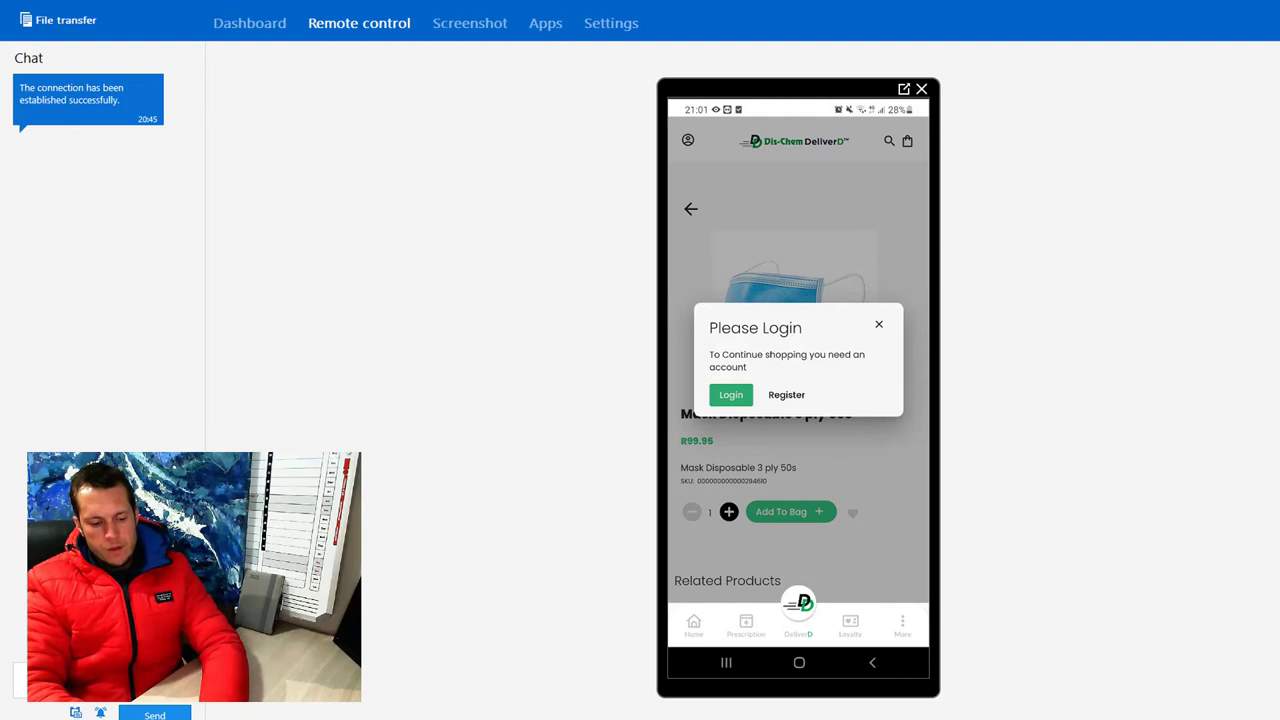
Choose Register in the Please Login dialog to begin creating a Dis-Chem account.
{"action": "left_click", "coordinate": [786, 394]}
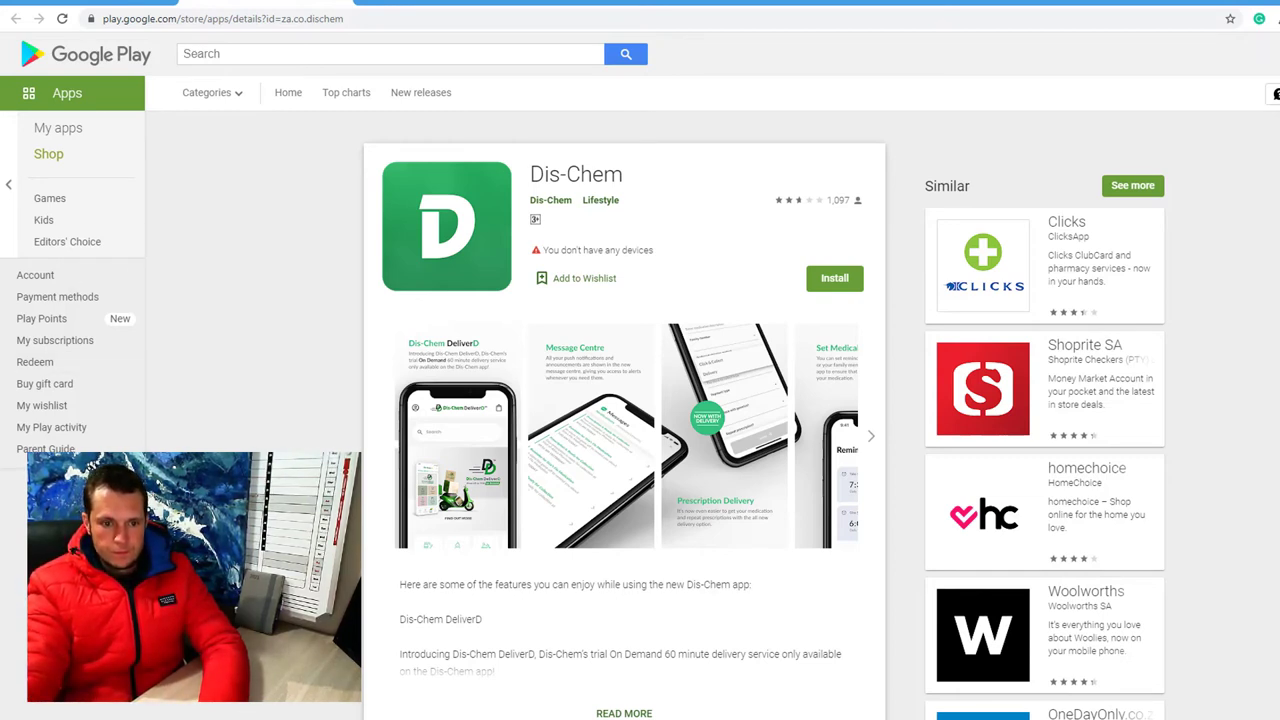
{"action": "mouse_move", "coordinate": [246, 711]}
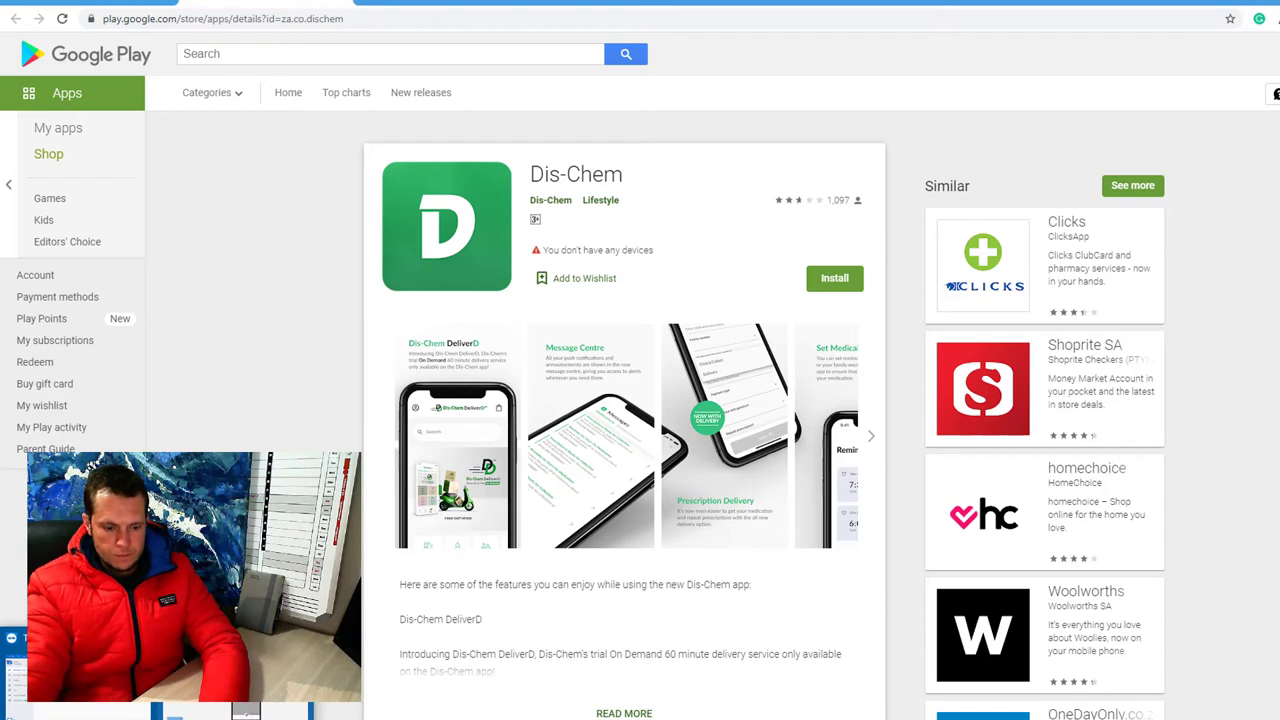
Return to the Remote control window showing the phone's delivery-location screen.
{"action": "left_click", "coordinate": [246, 711]}
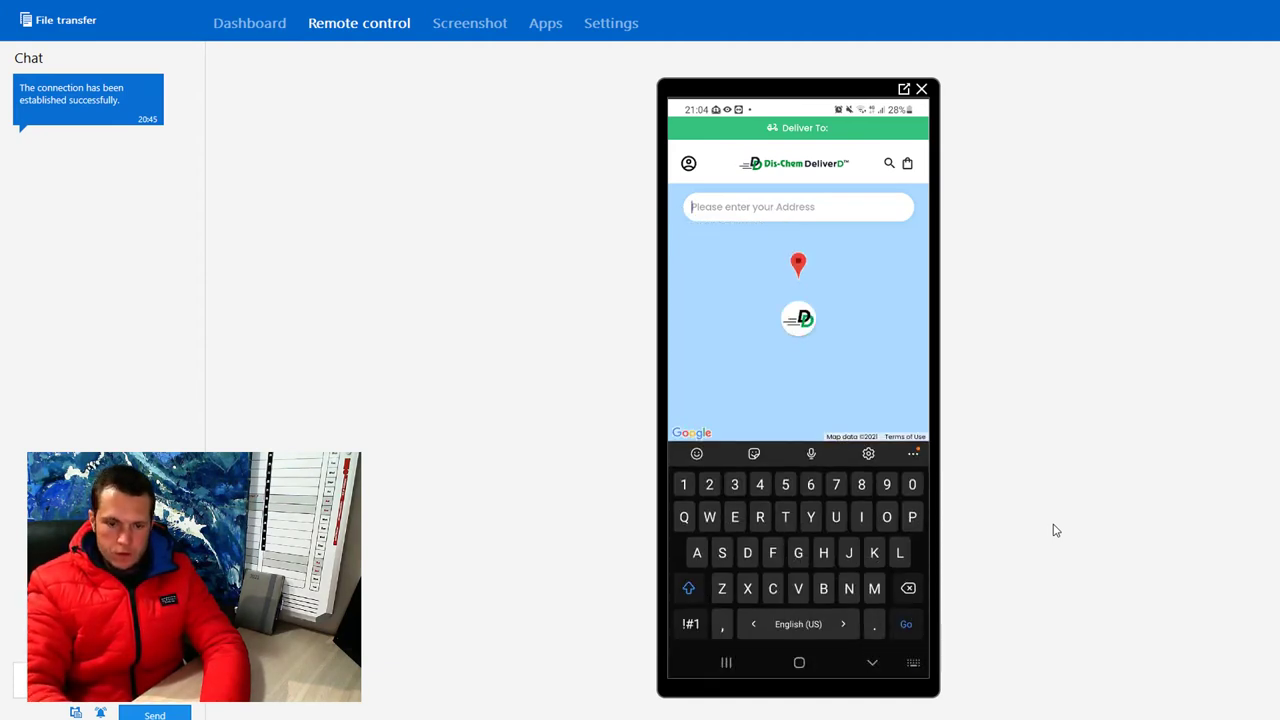
Enter 'Gorsf' in the DeliverD address field to search for Garsfontein.
{"action": "type", "text": "Gors"}
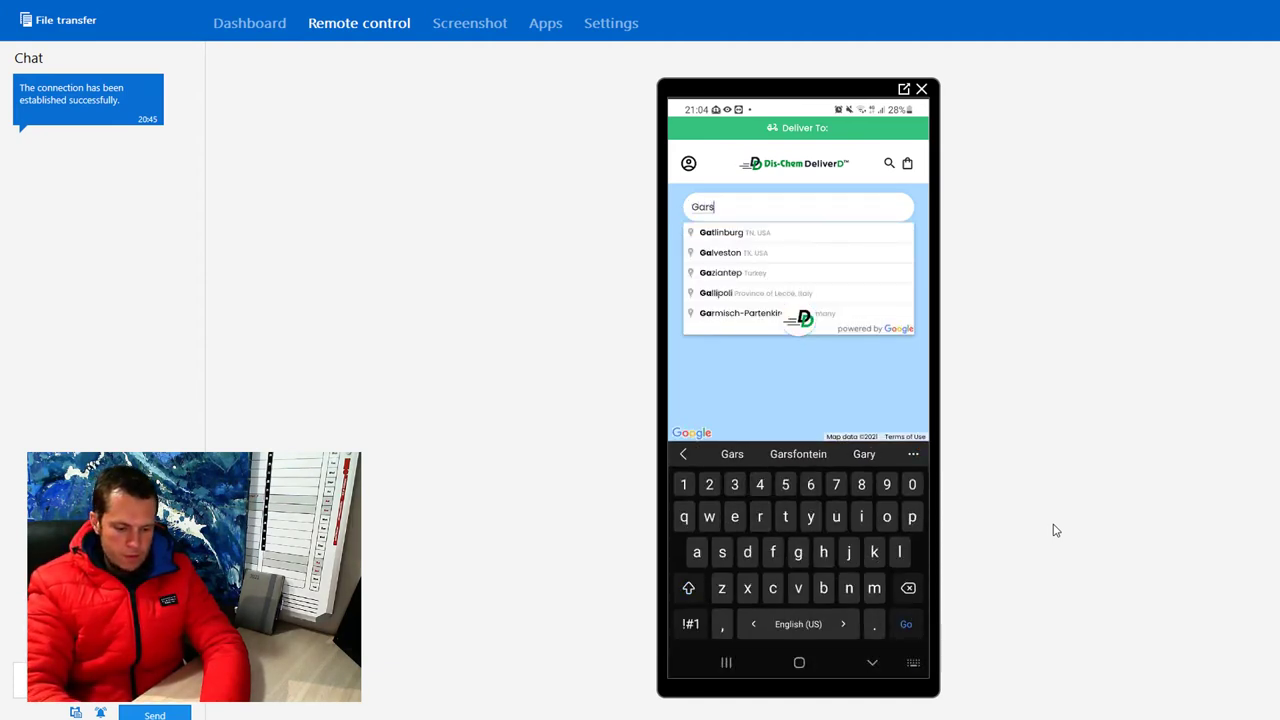
{"action": "type", "text": "f"}
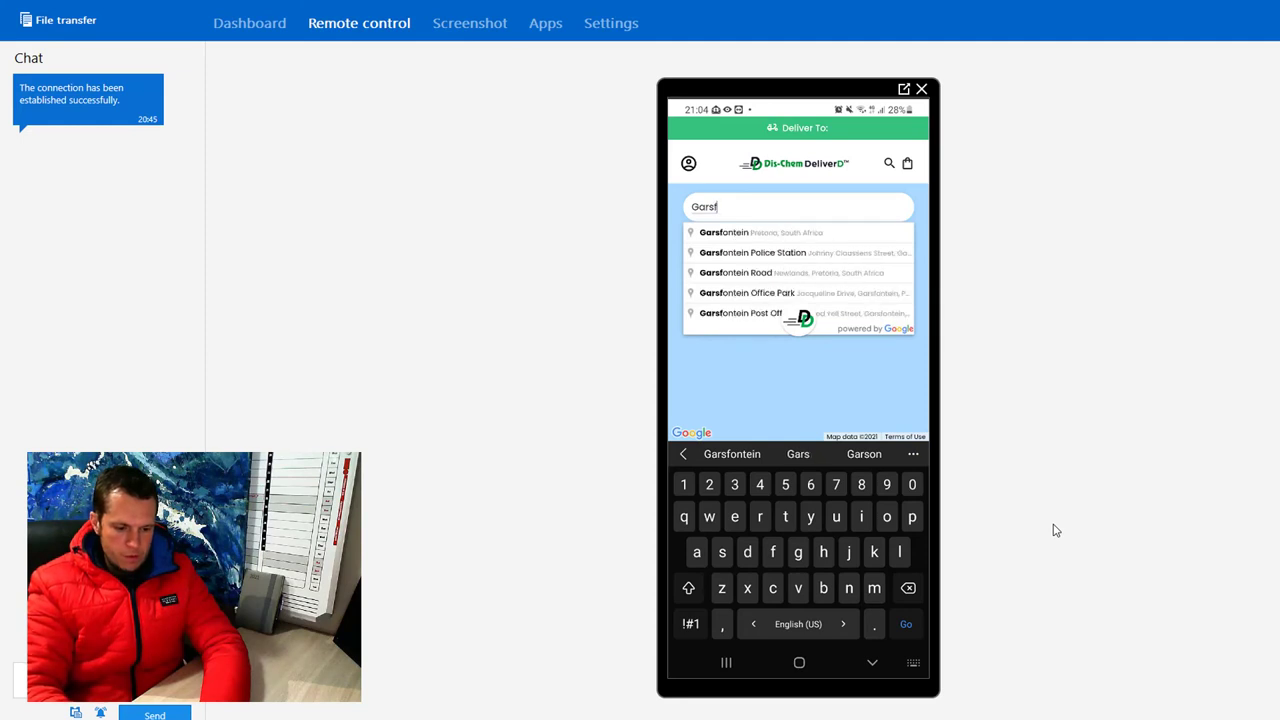